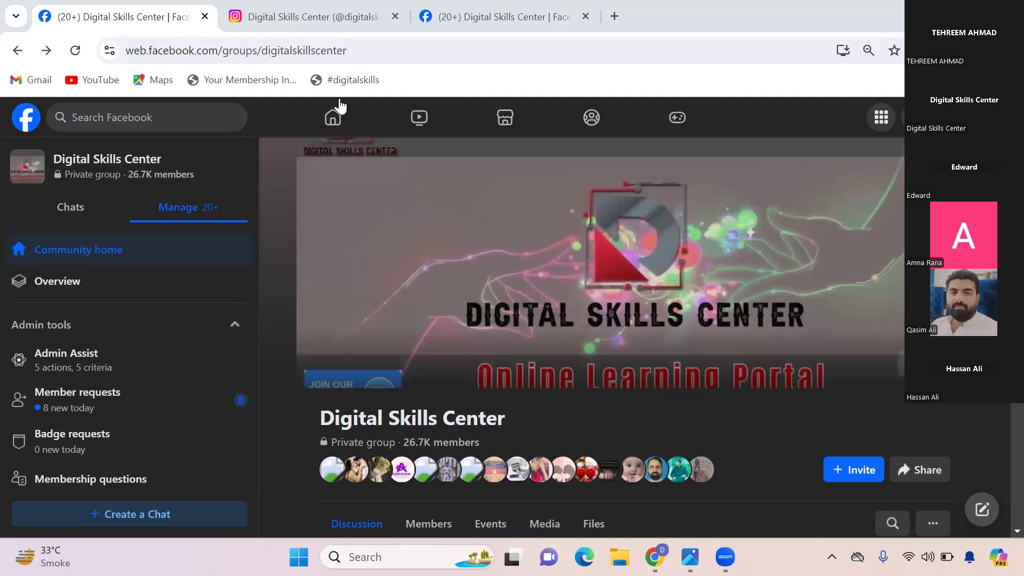
# Copy the web address of the Digital Skills Center Facebook group
pyautogui.moveTo(363, 47); pyautogui.dragTo(165, 51)
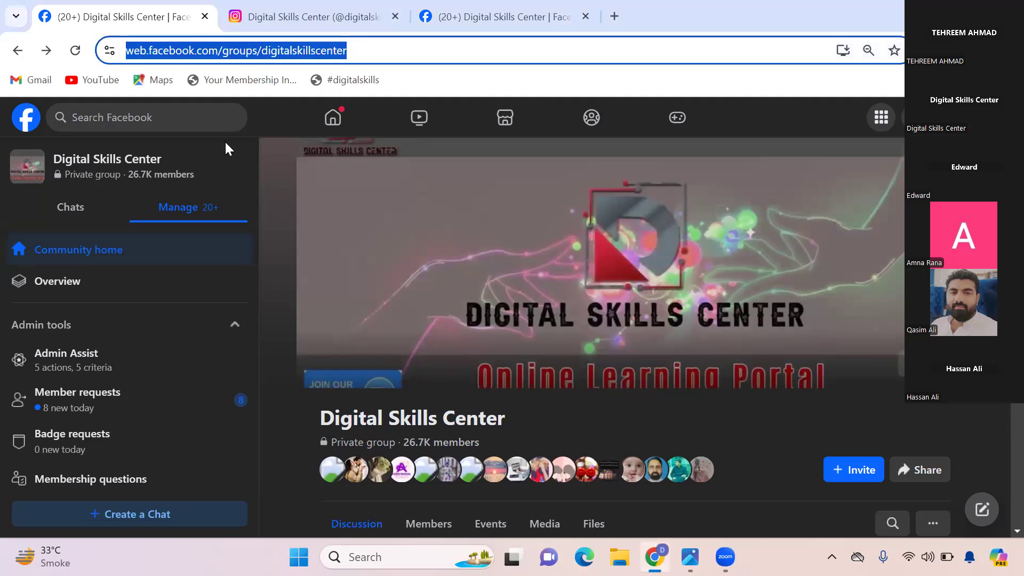
pyautogui.hotkey('shift', 'F10')
pyautogui.click(226, 196)
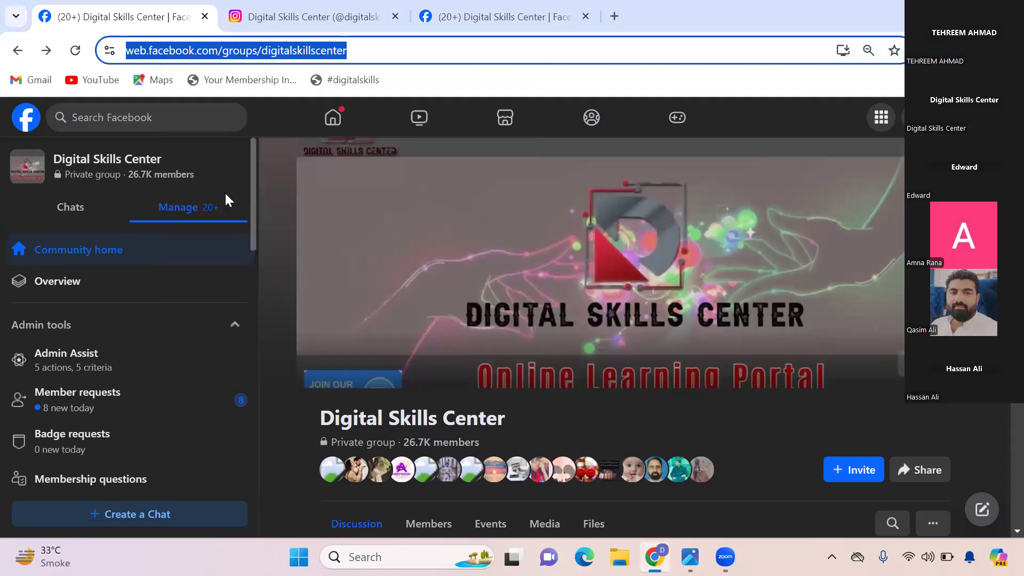
pyautogui.click(442, 335)
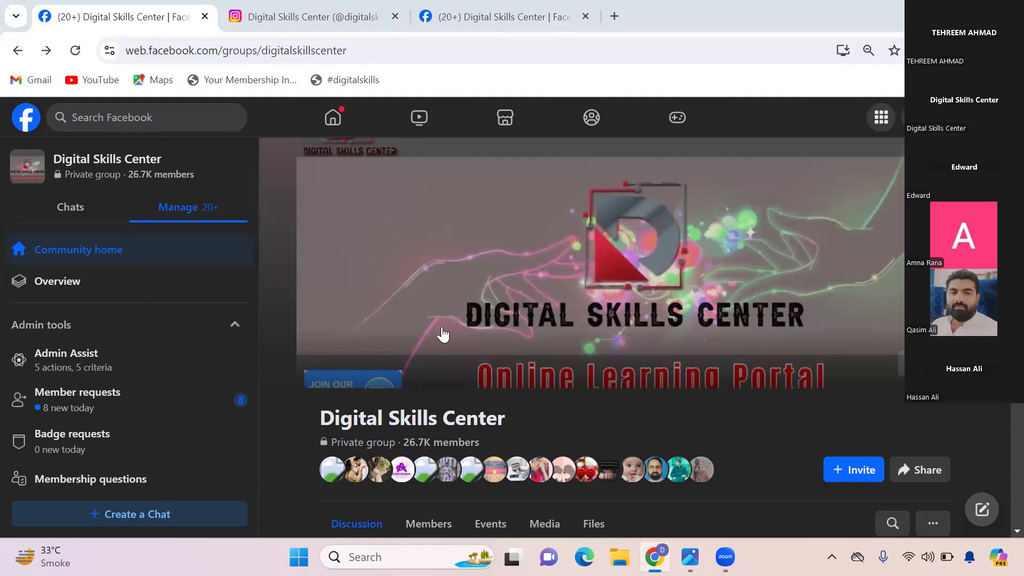
# Reload the group page and approve all pending member requests for the Digital Skills Center group
pyautogui.click(74, 51)
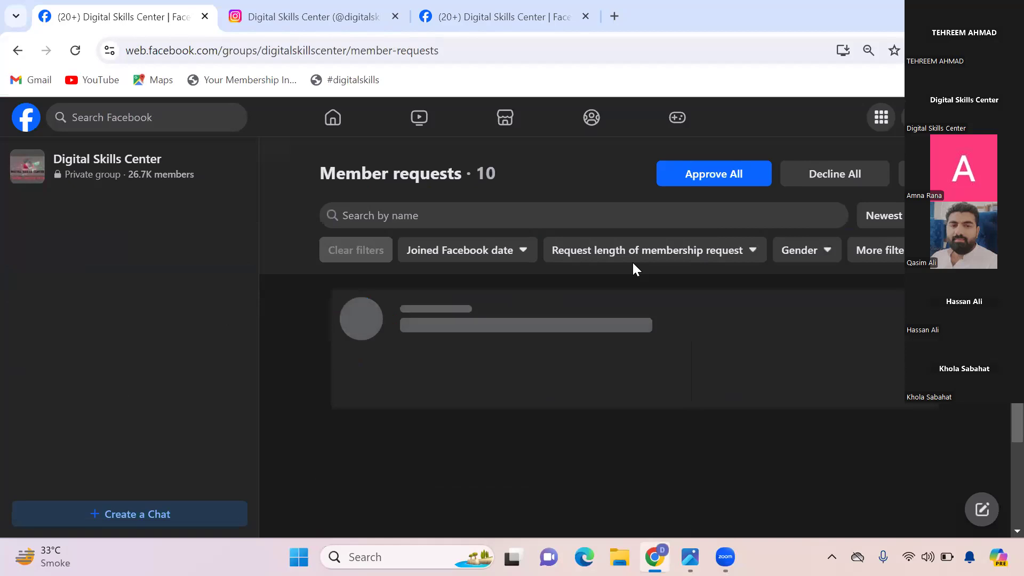
pyautogui.click(704, 176)
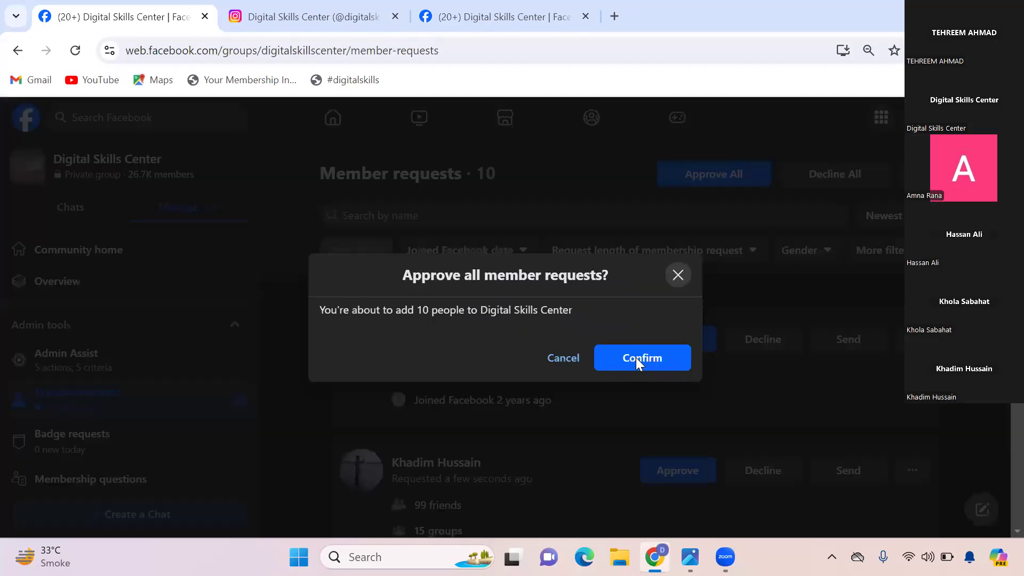
pyautogui.click(640, 358)
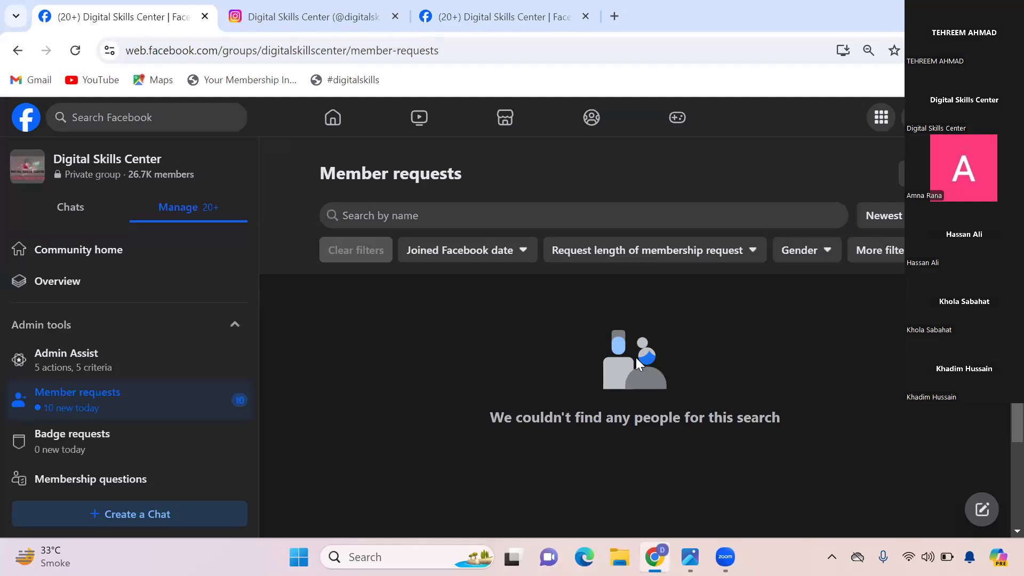
# Return to the group's main page and look through the students' assignment posts in the discussion feed
pyautogui.click(14, 51)
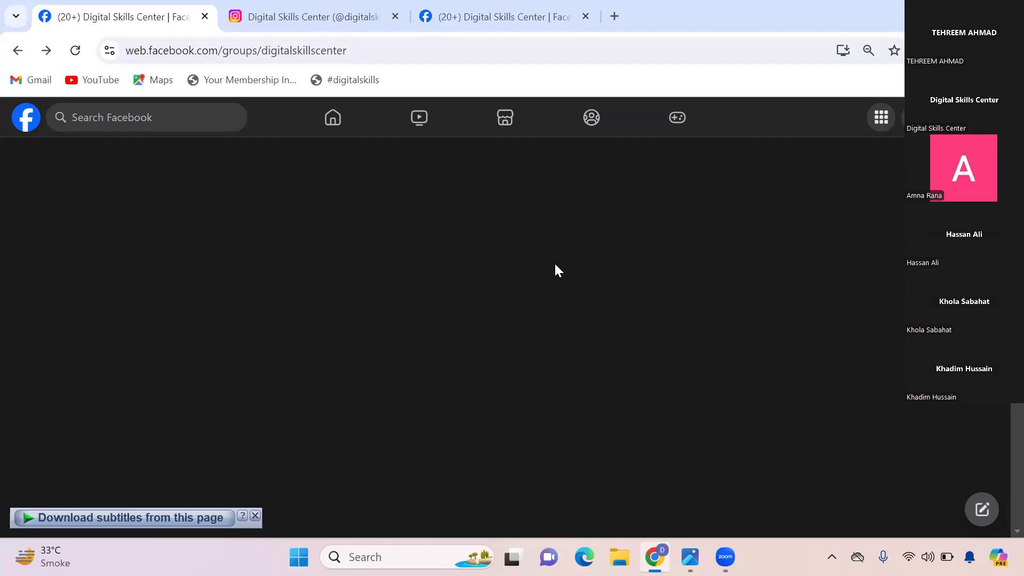
pyautogui.scroll(-4, 555, 264)
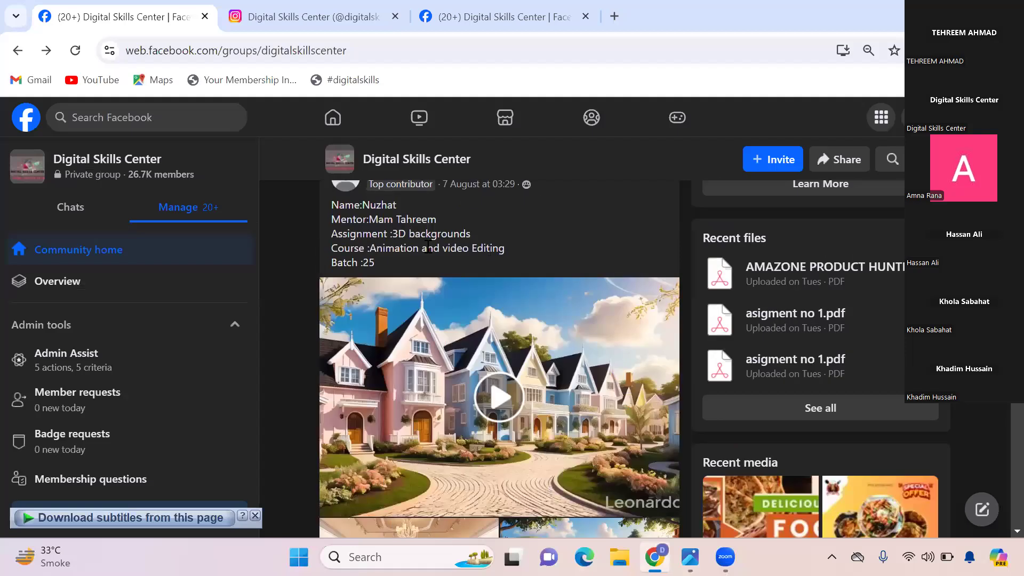
pyautogui.scroll(-4, 531, 276)
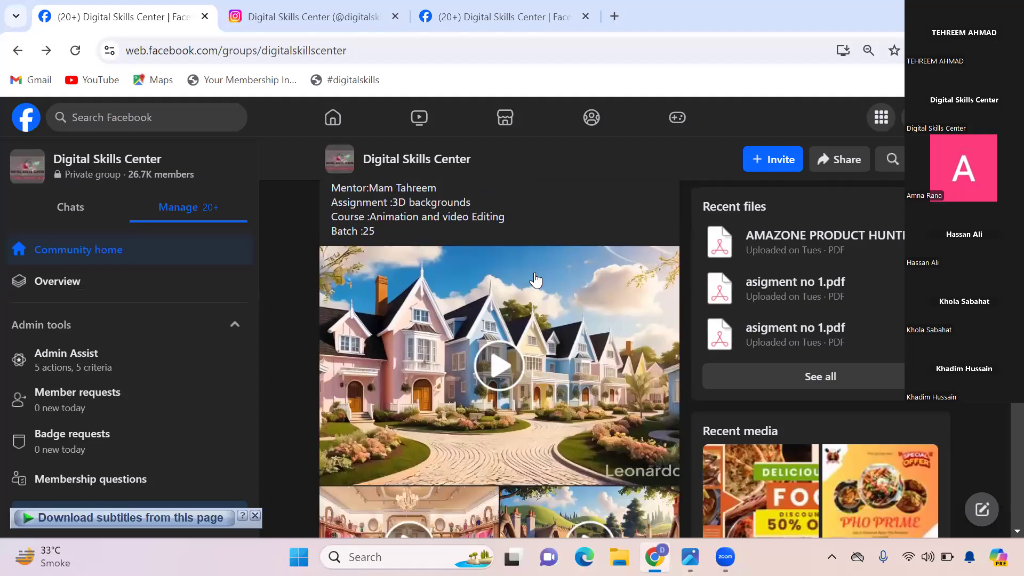
pyautogui.scroll(-7, 535, 279)
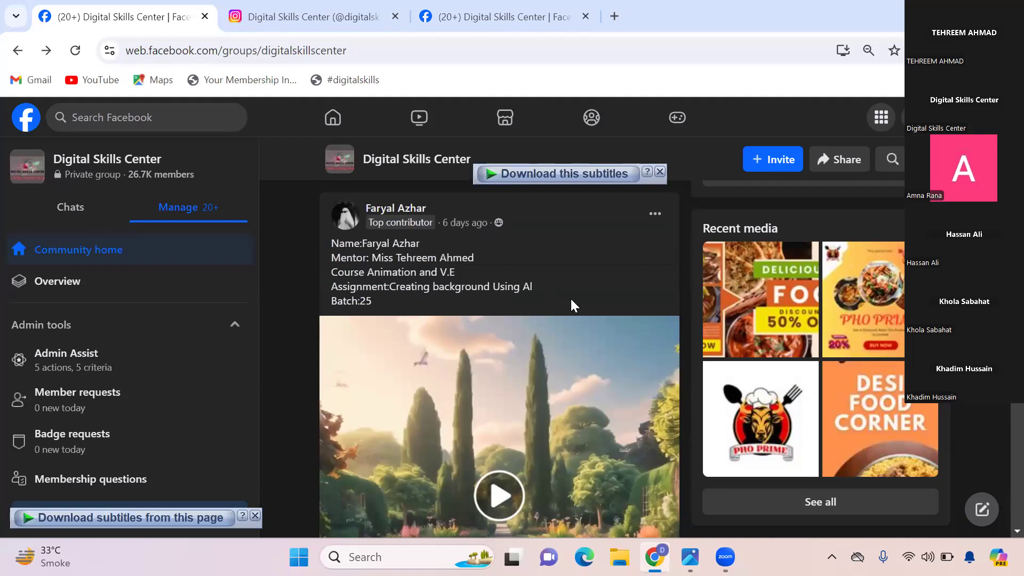
pyautogui.scroll(-7, 570, 305)
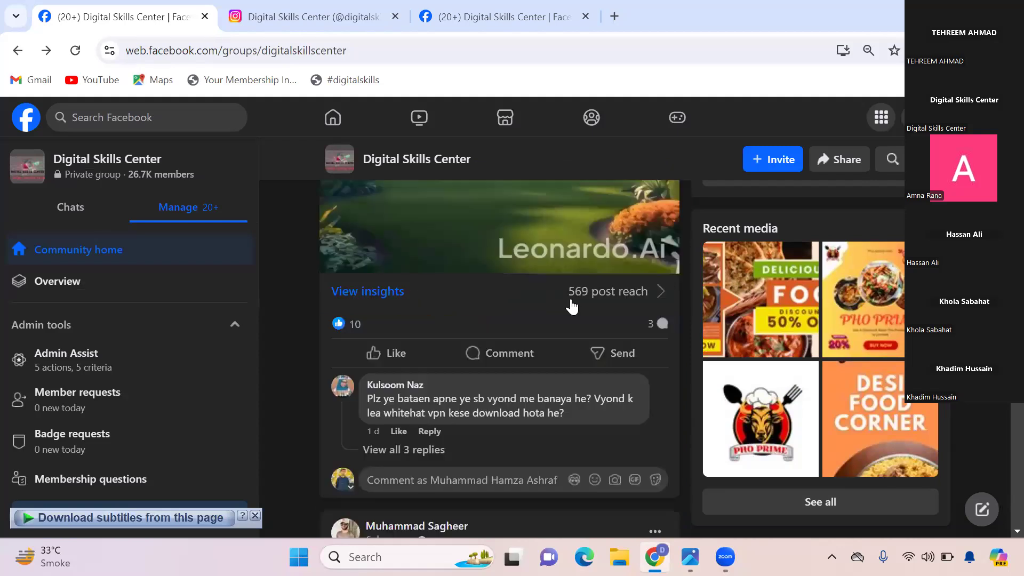
pyautogui.scroll(-5, 411, 252)
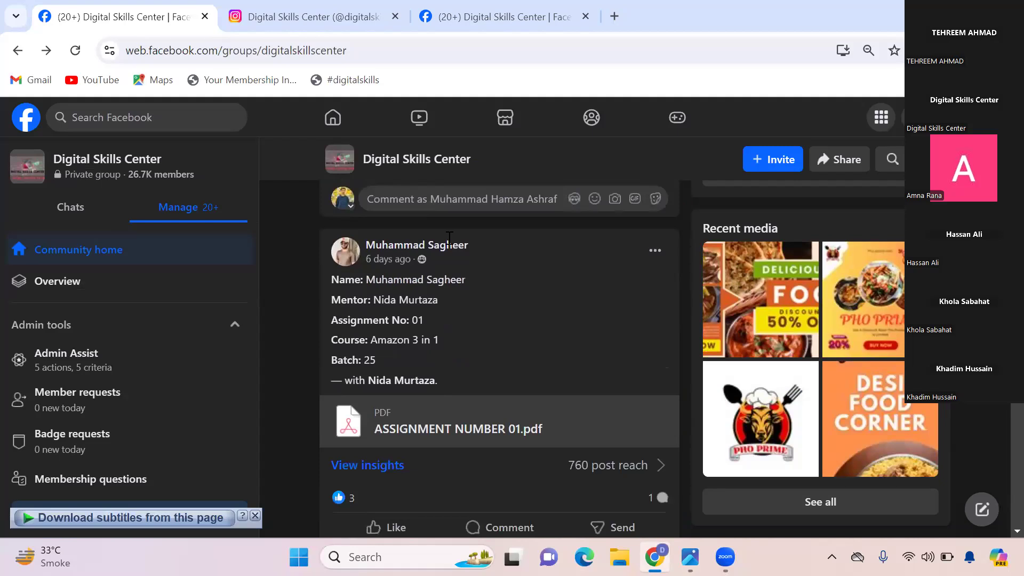
pyautogui.scroll(-3, 415, 221)
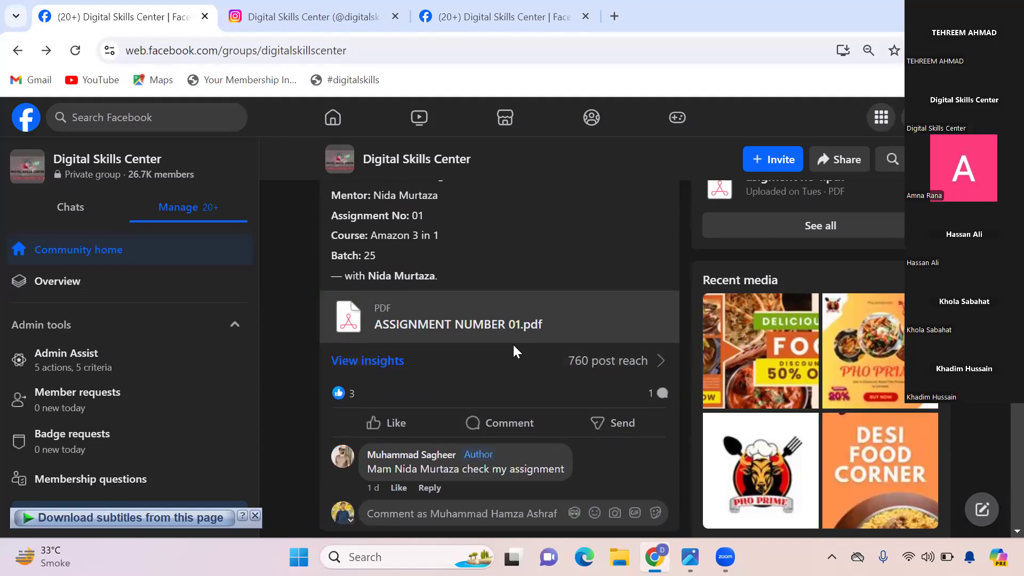
pyautogui.scroll(-8, 513, 343)
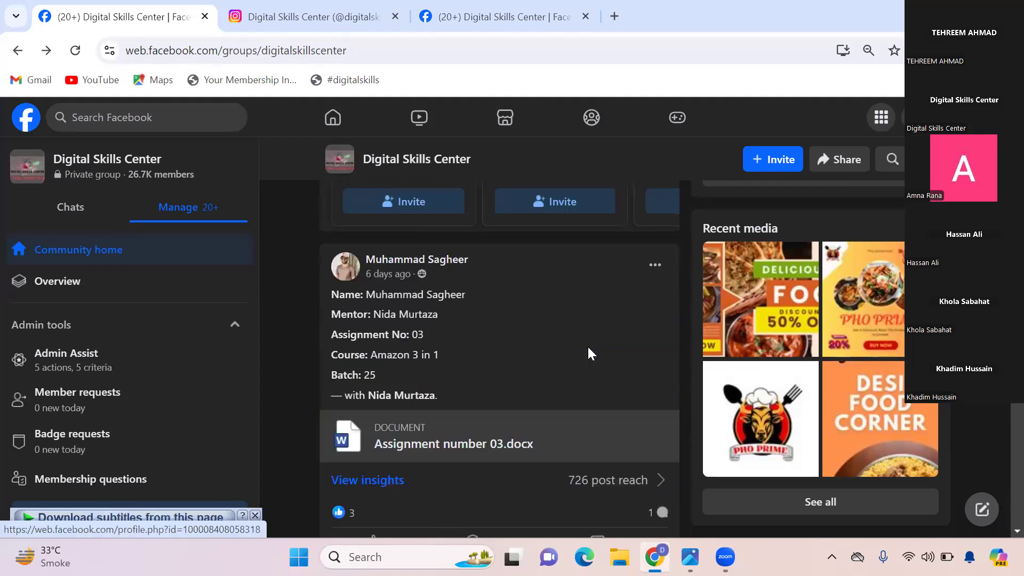
pyautogui.scroll(-4, 587, 345)
pyautogui.scroll(3, 587, 345)
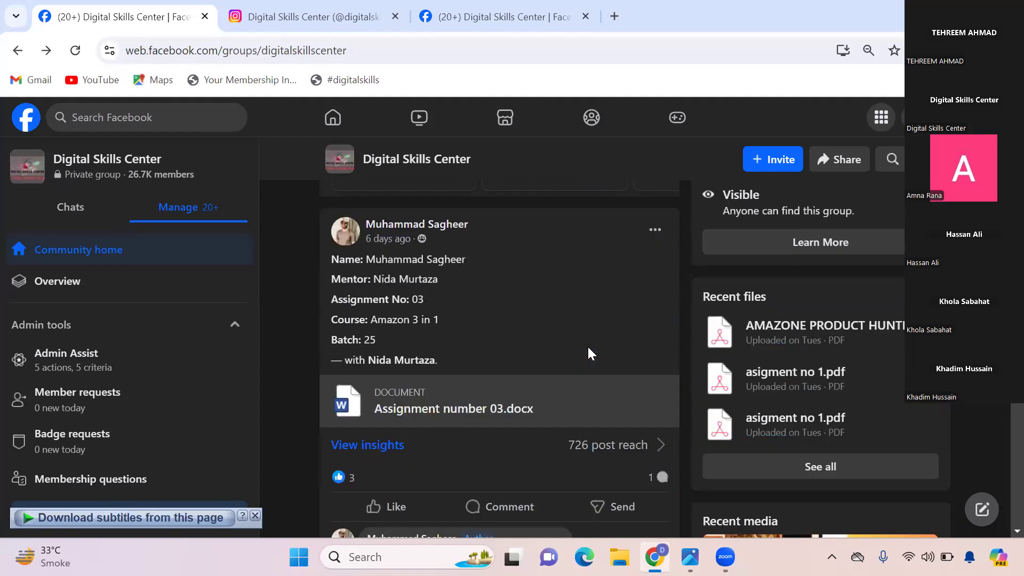
pyautogui.scroll(-5, 587, 344)
# Read the comments on the "Review About Canva Certified Creative Lecture 1" post and close the post
pyautogui.scroll(-10, 588, 344)
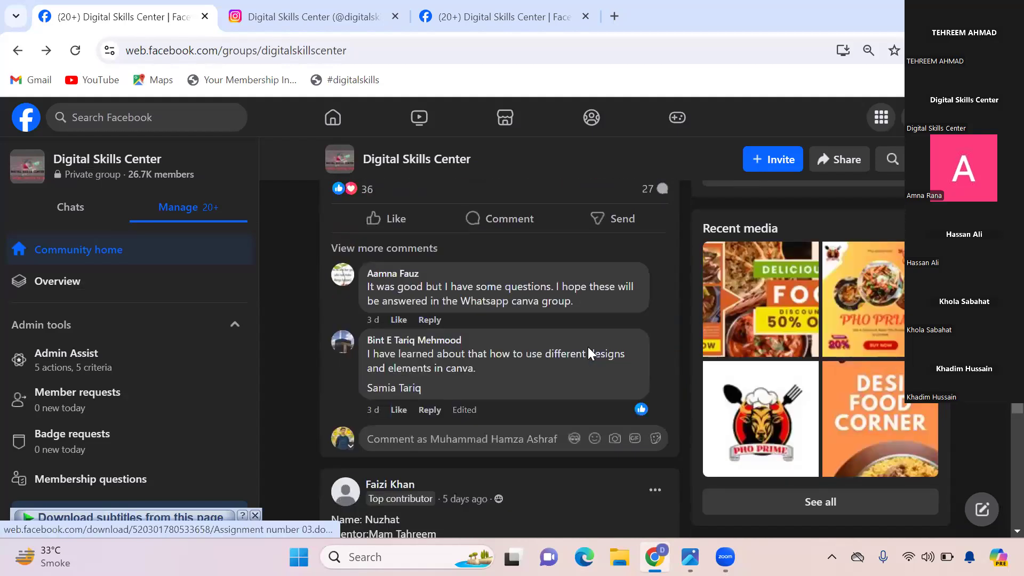
pyautogui.scroll(4, 588, 349)
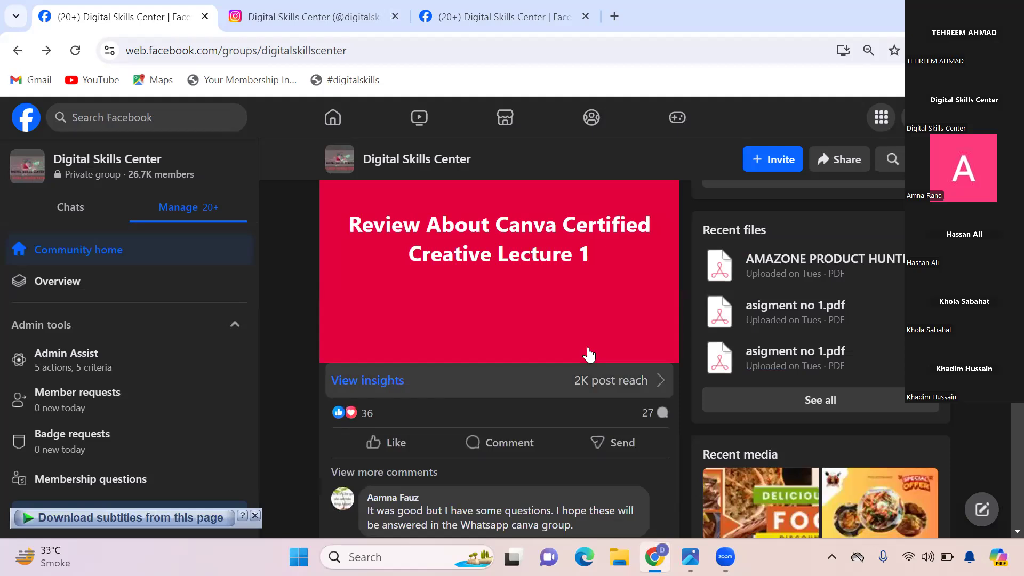
pyautogui.scroll(-3, 589, 354)
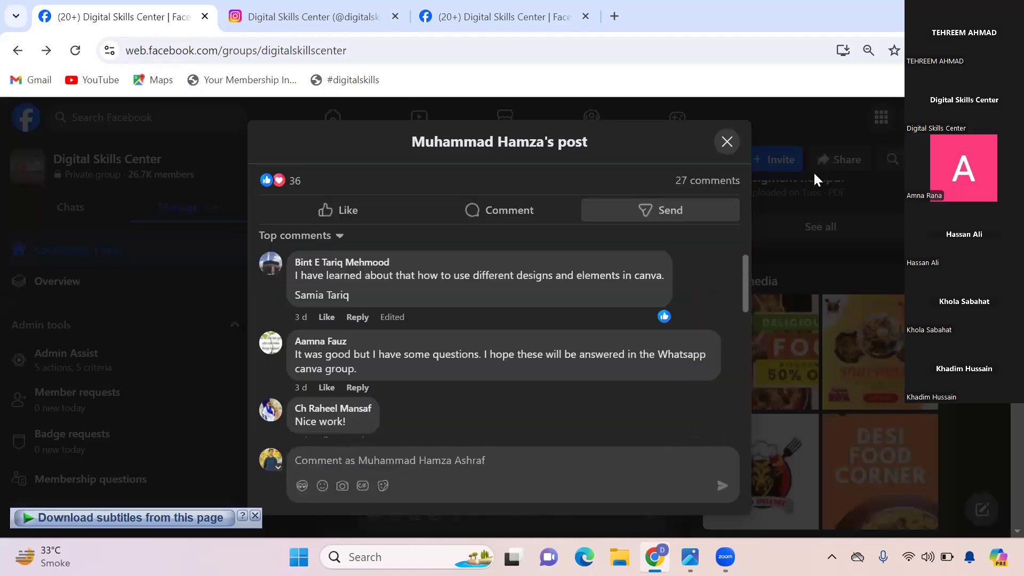
pyautogui.click(814, 175)
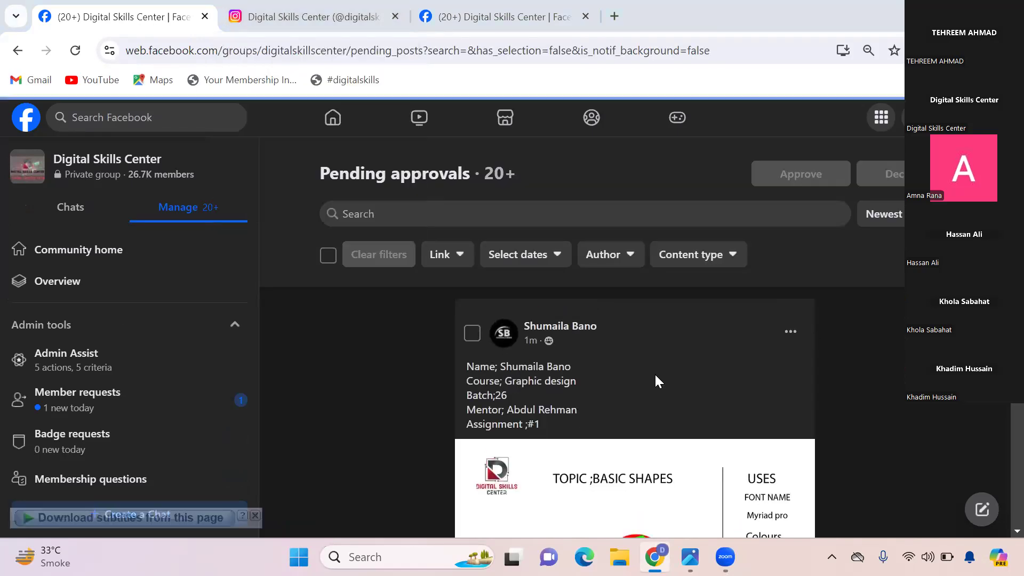
# Examine the student assignment posts waiting in the group's pending approvals
pyautogui.scroll(-10, 655, 375)
pyautogui.scroll(-6, 655, 374)
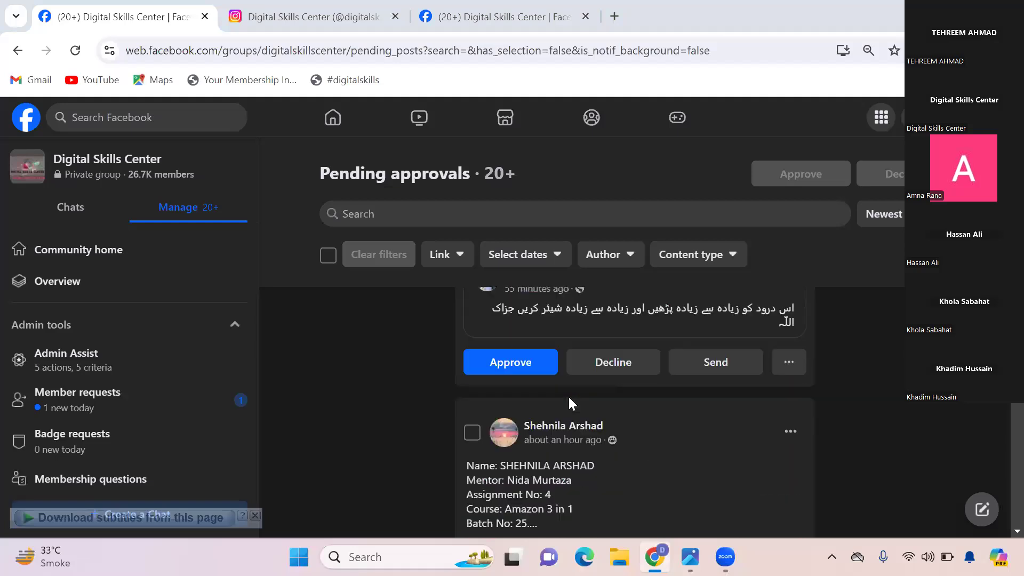
pyautogui.scroll(-7, 642, 386)
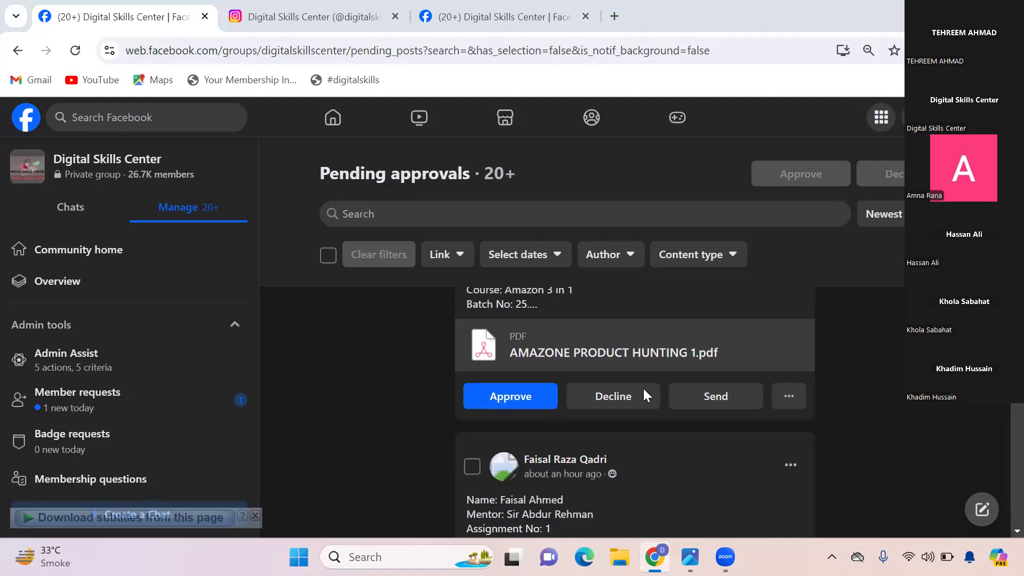
pyautogui.scroll(-5, 625, 372)
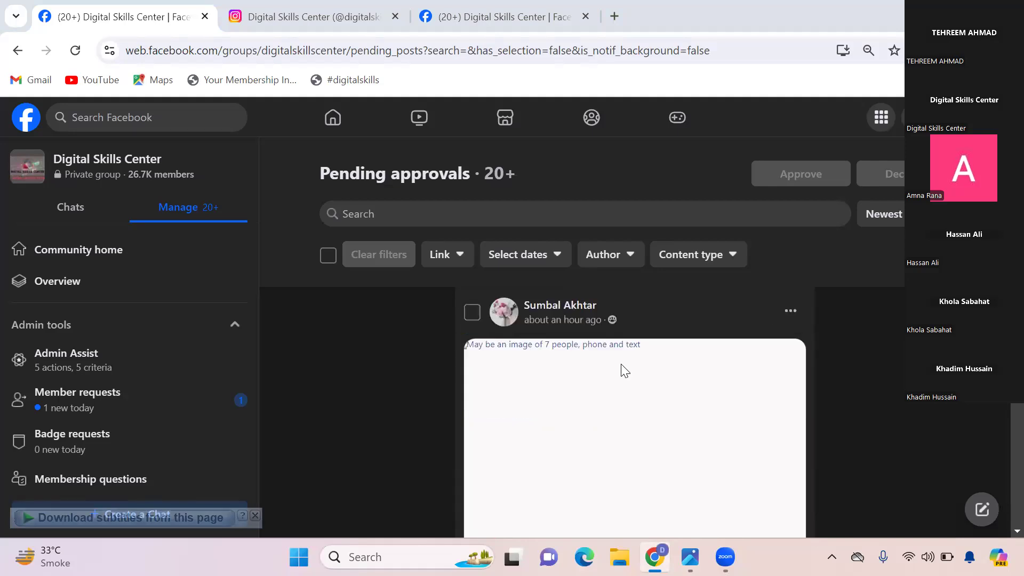
pyautogui.scroll(-10, 625, 371)
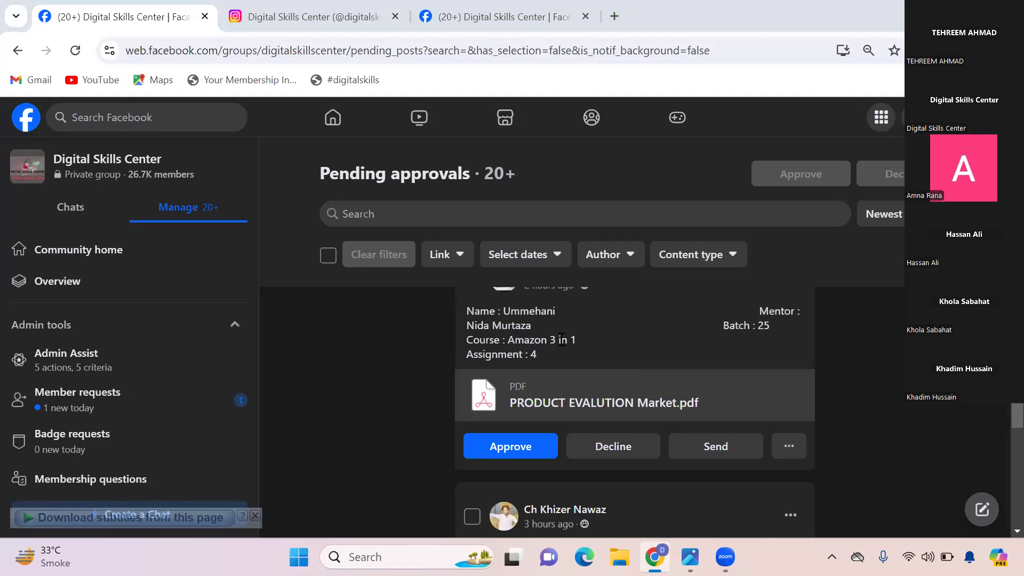
pyautogui.scroll(-6, 679, 385)
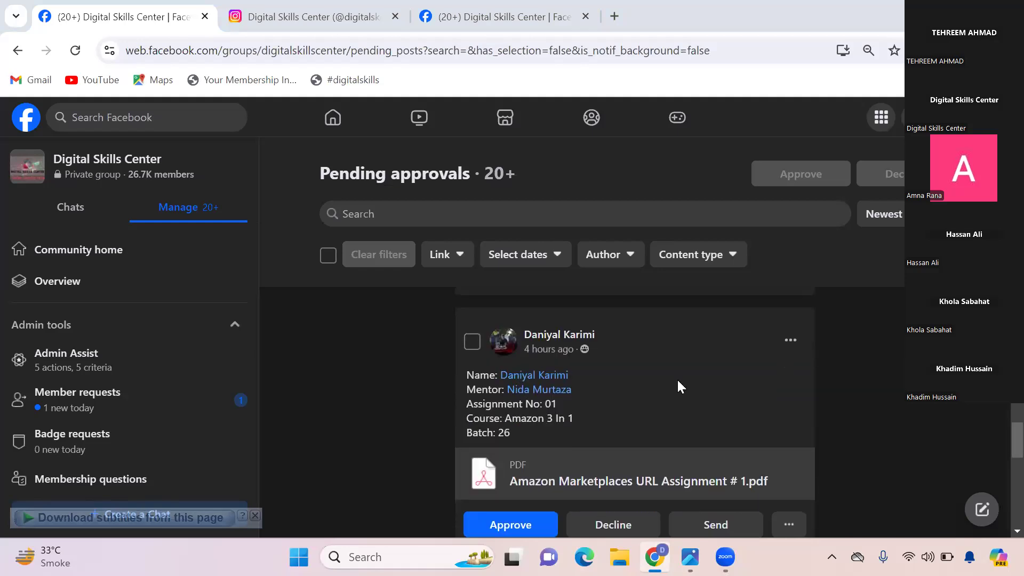
pyautogui.scroll(-5, 677, 379)
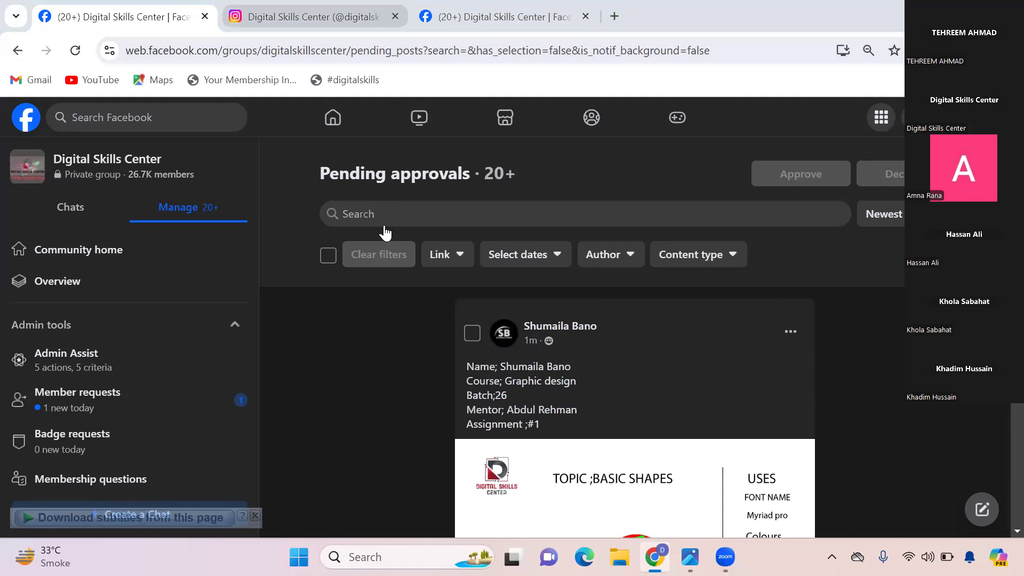
# Switch to the digitalskillscenter Instagram profile, copy its web address without the language suffix, and look over its posts
pyautogui.hotkey('ctrl', 'Tab')
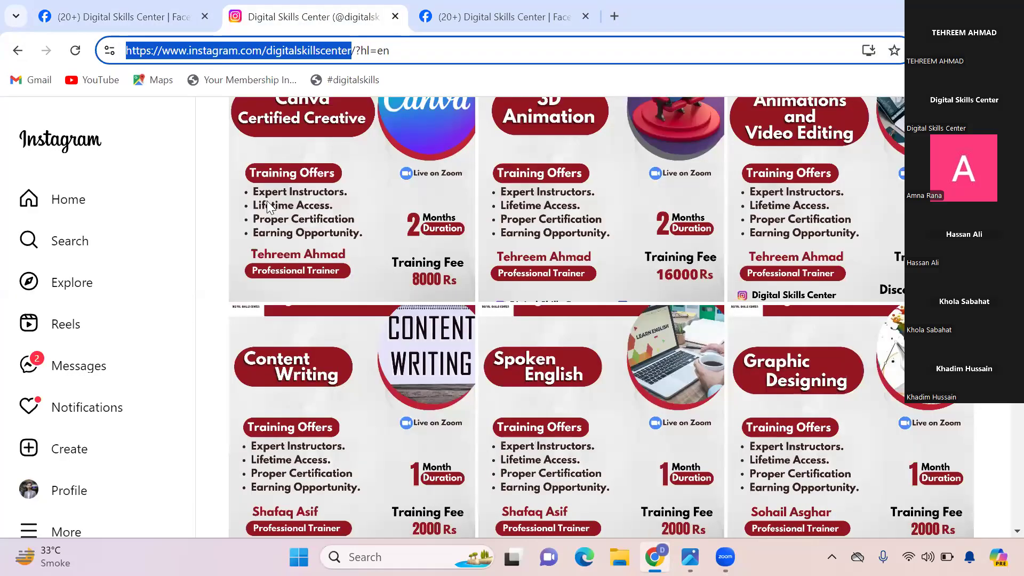
pyautogui.scroll(10, 269, 207)
pyautogui.hotkey('shift', 'F10')
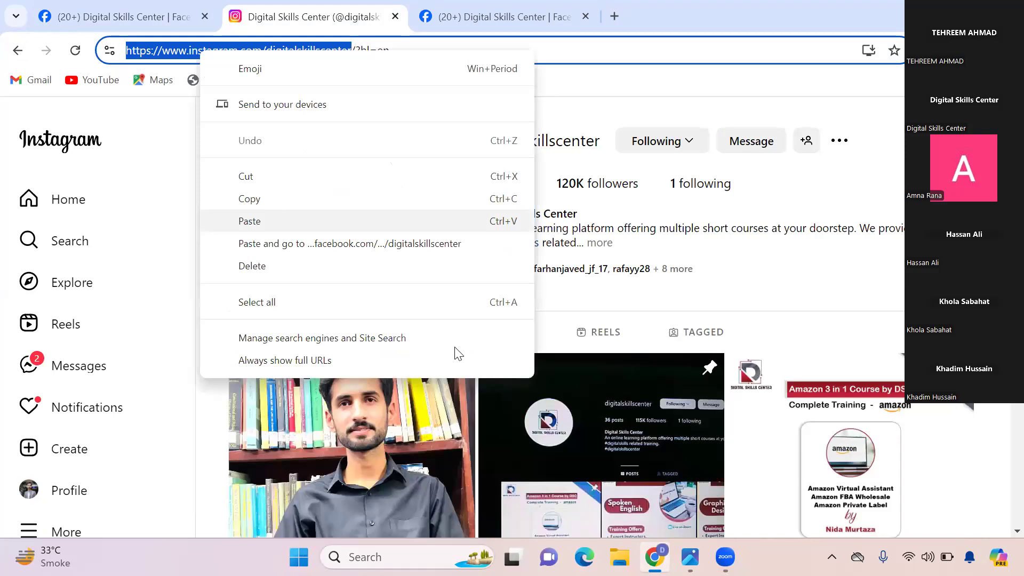
pyautogui.press('Up')
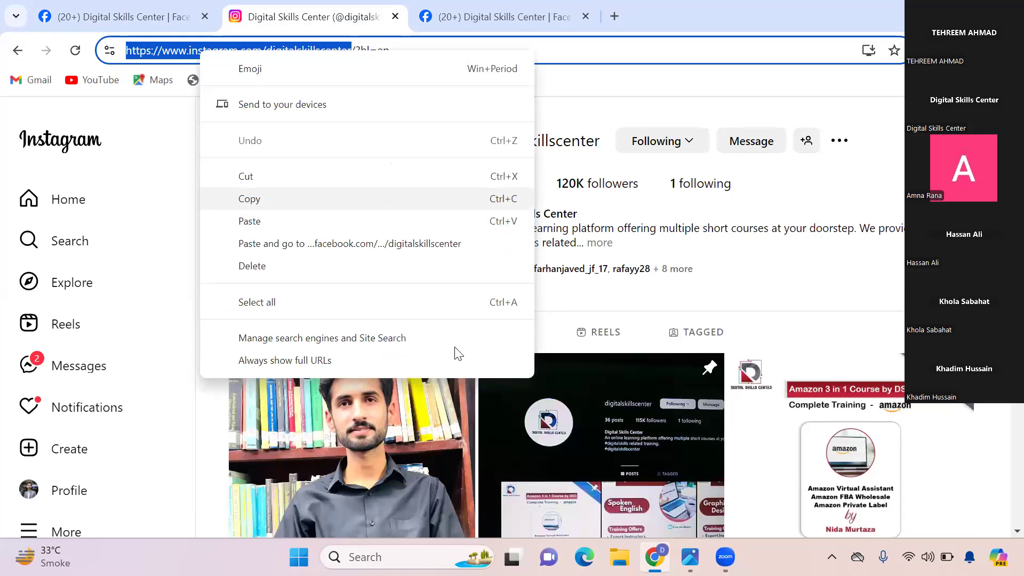
pyautogui.press('Return')
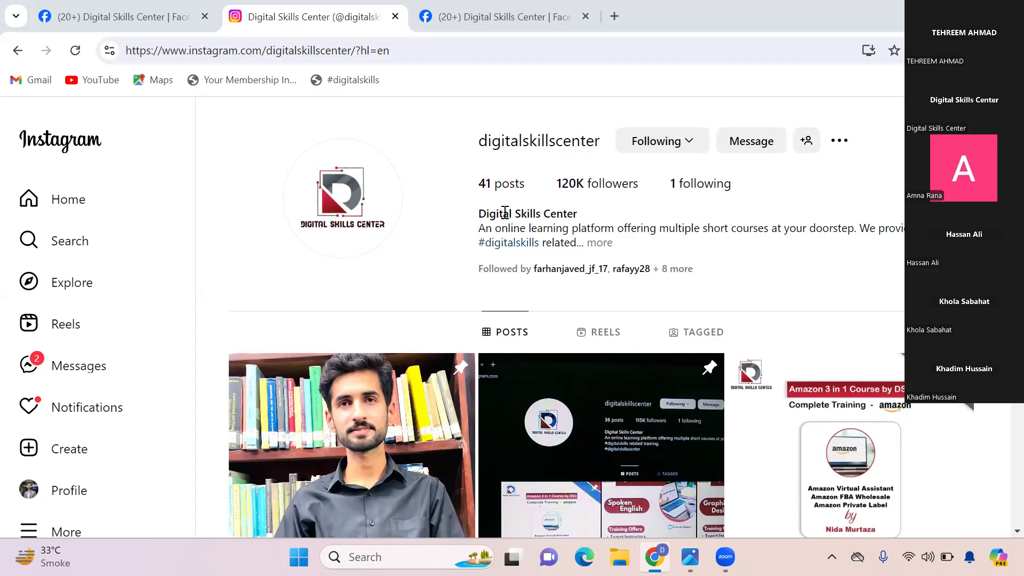
pyautogui.scroll(-1, 578, 177)
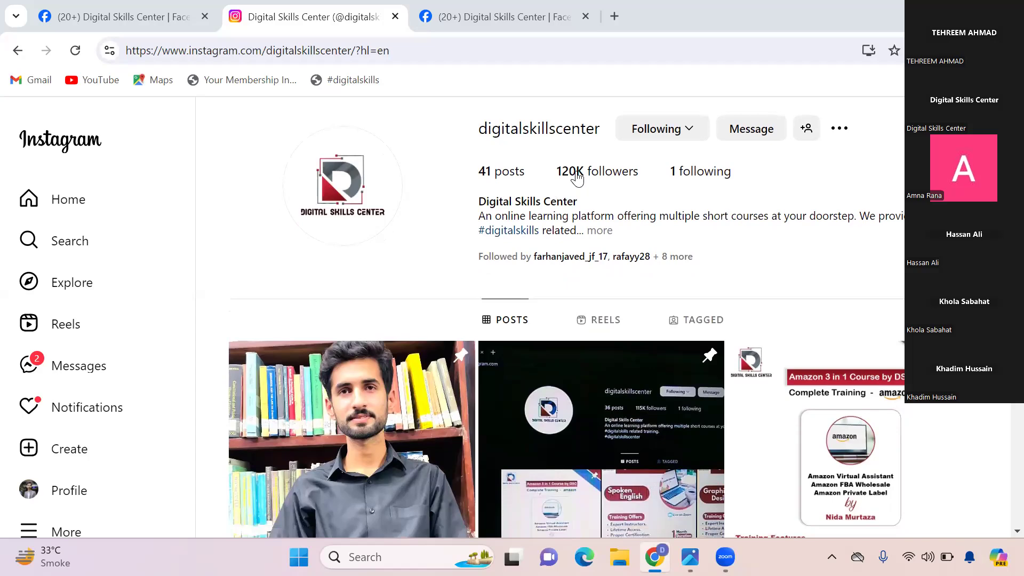
pyautogui.scroll(-7, 560, 178)
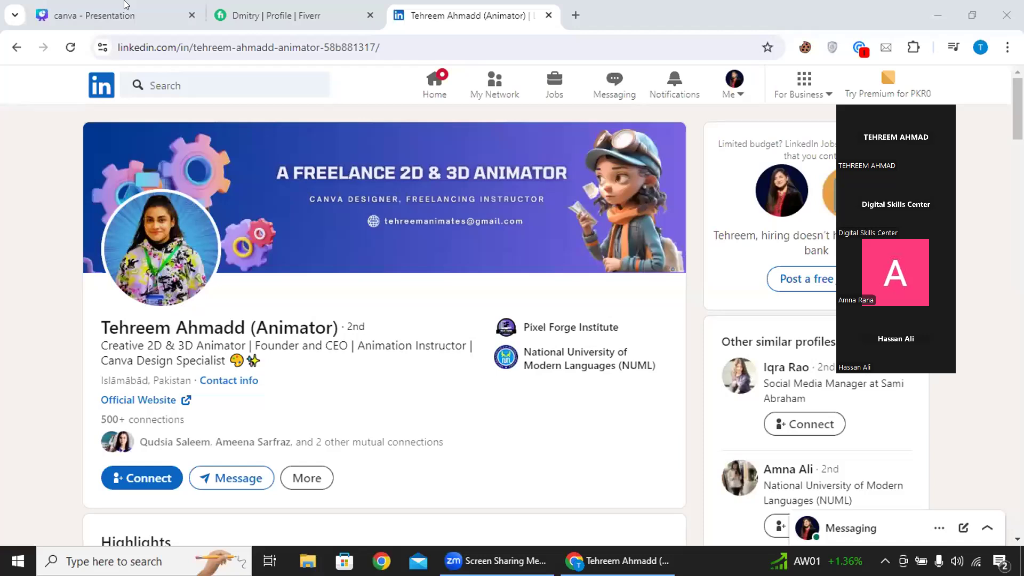
# Switch to the "canva" presentation in Canva and show it full screen
pyautogui.hotkey('ctrl', '1')
pyautogui.click(976, 532)
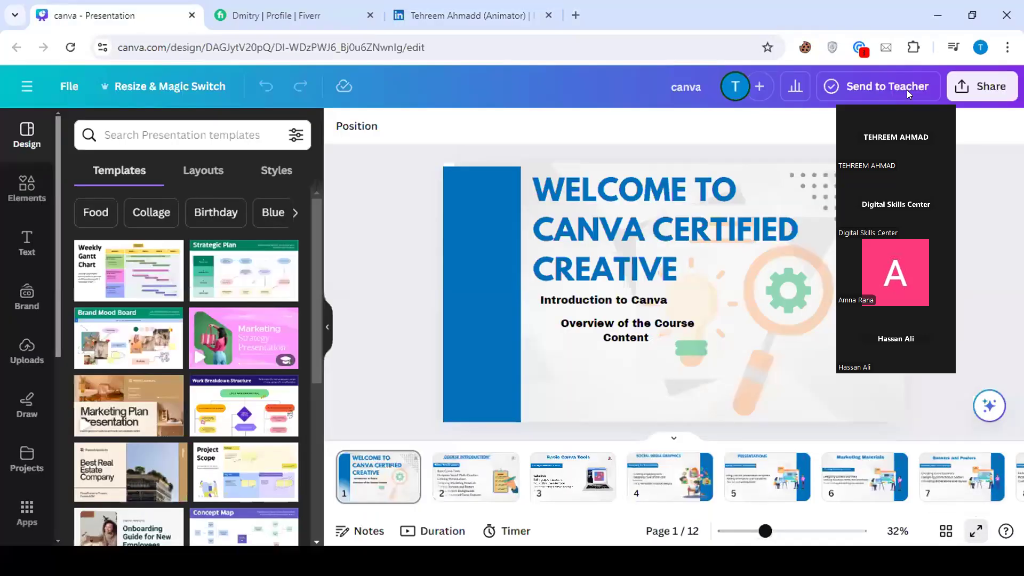